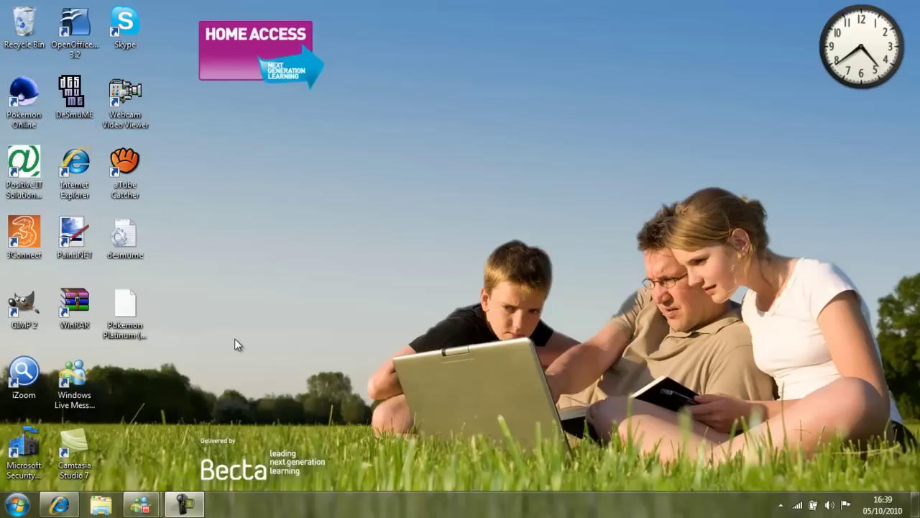
# - Switch to the YouTube video page and read the comments explaining how to add the cheat codes in No$Gba
pyautogui.click(59, 505)
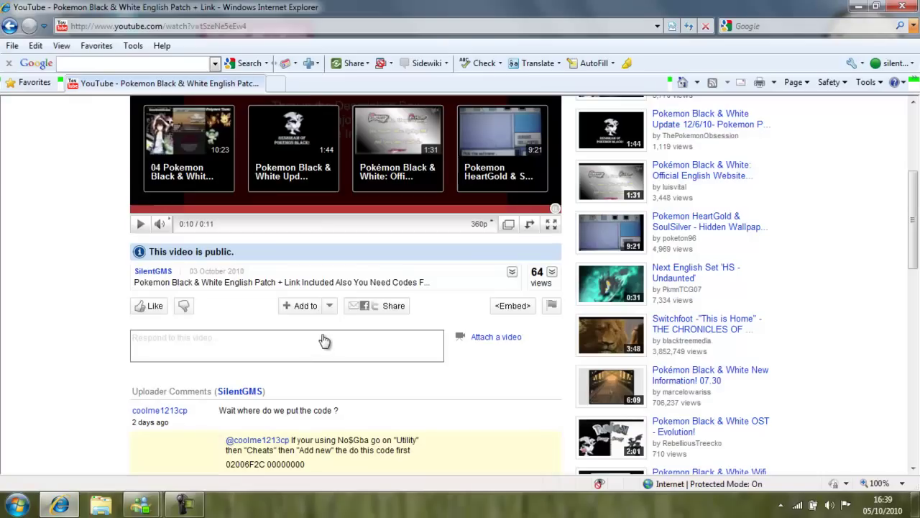
pyautogui.moveTo(914, 245); pyautogui.dragTo(919, 326)
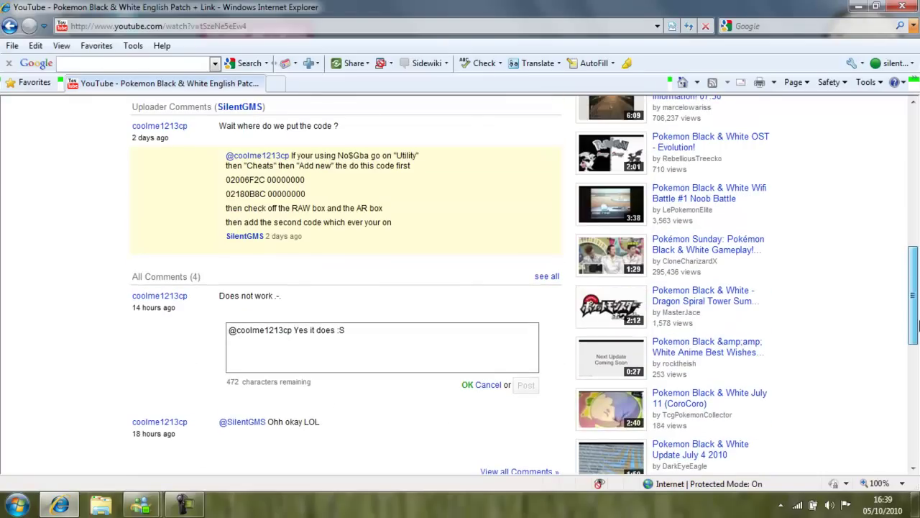
pyautogui.moveTo(273, 239)
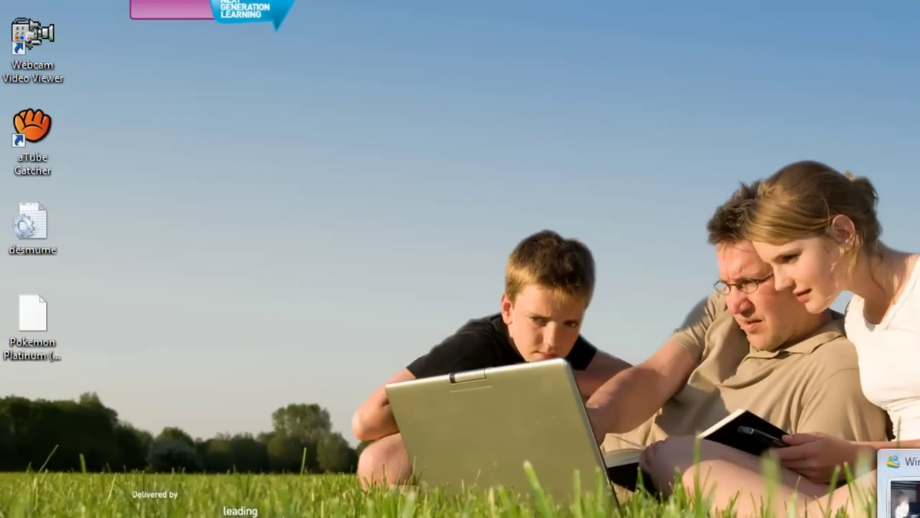
# - Search the computer for no$gba and launch the NO$GBA emulator
pyautogui.press('super')
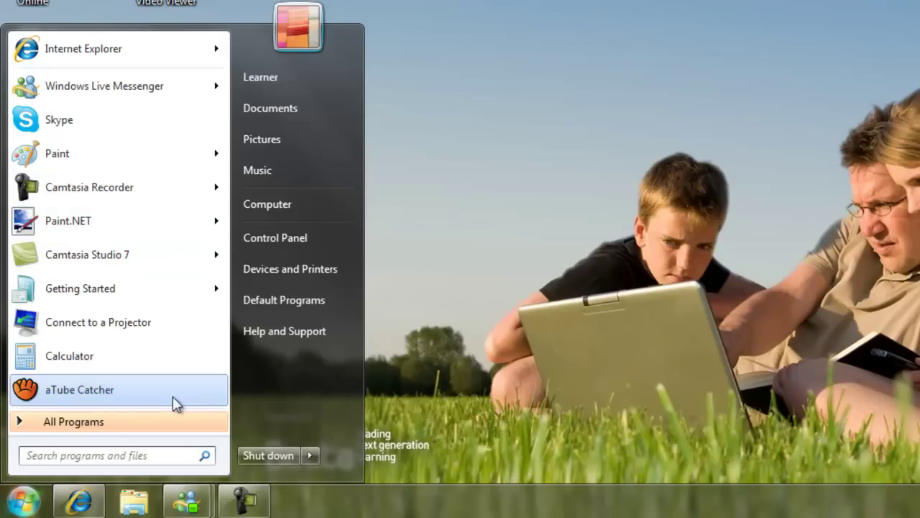
pyautogui.write('no$gba')
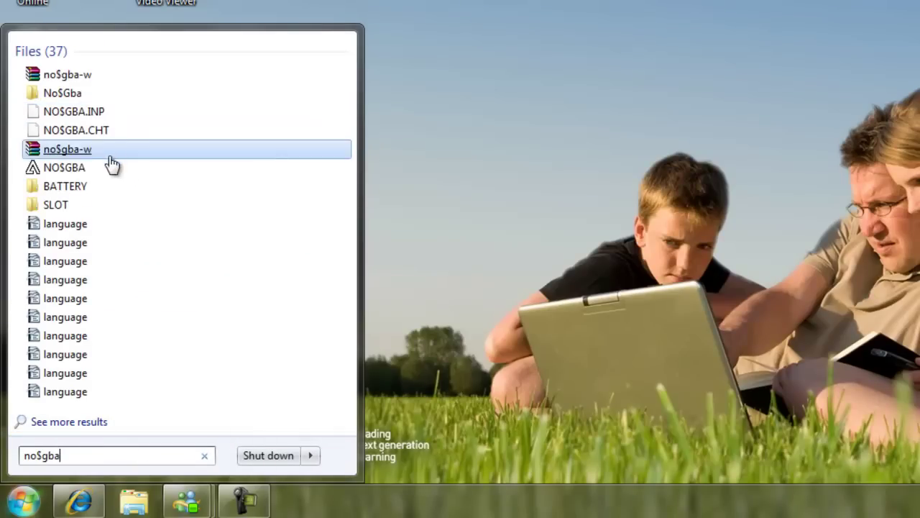
pyautogui.click(110, 168)
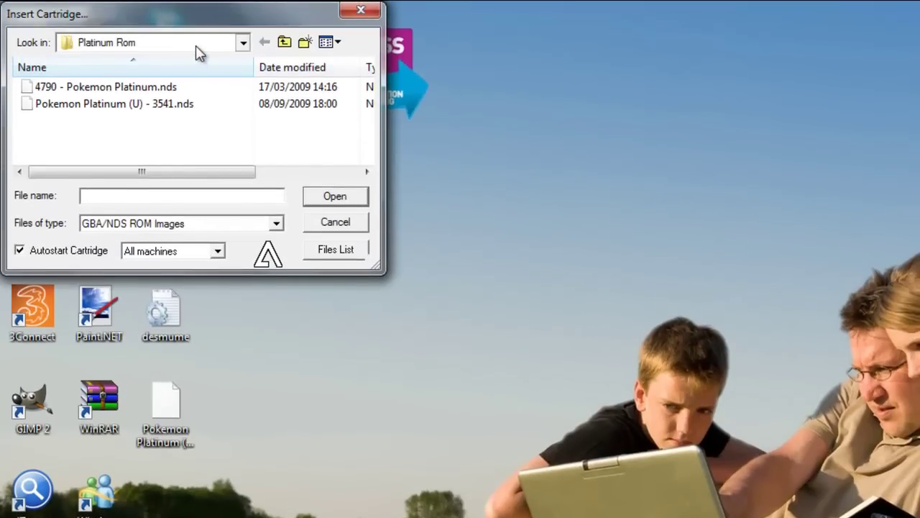
# - Load the ROM b-pokemonb_patched.nds from the Black English folder in Downloads
pyautogui.click(243, 43)
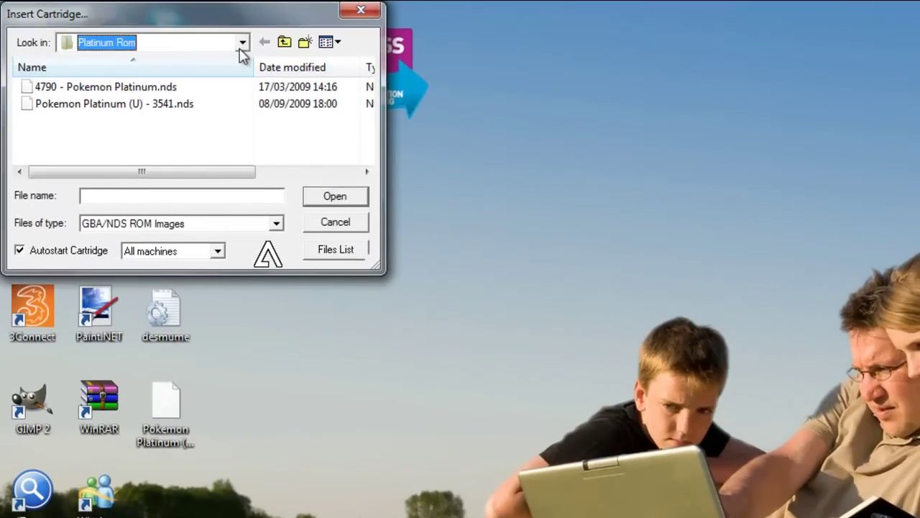
pyautogui.click(188, 118)
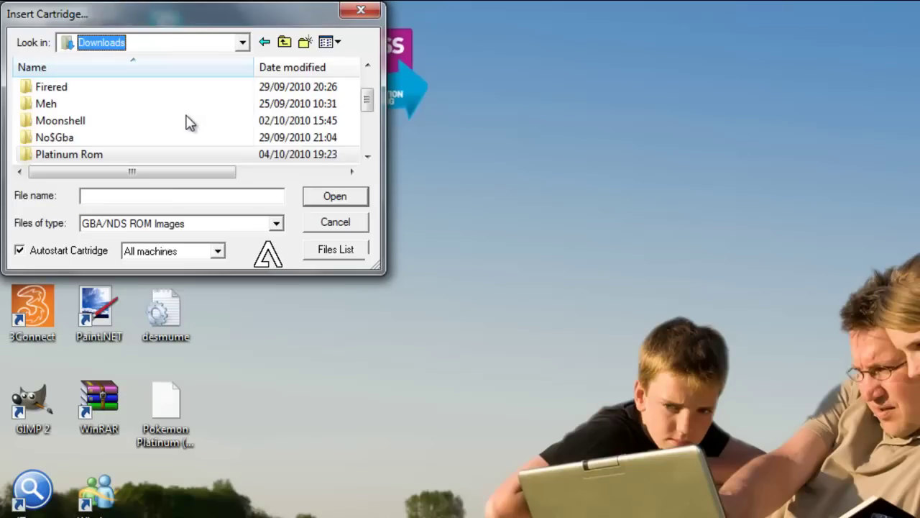
pyautogui.moveTo(368, 99); pyautogui.dragTo(383, 87)
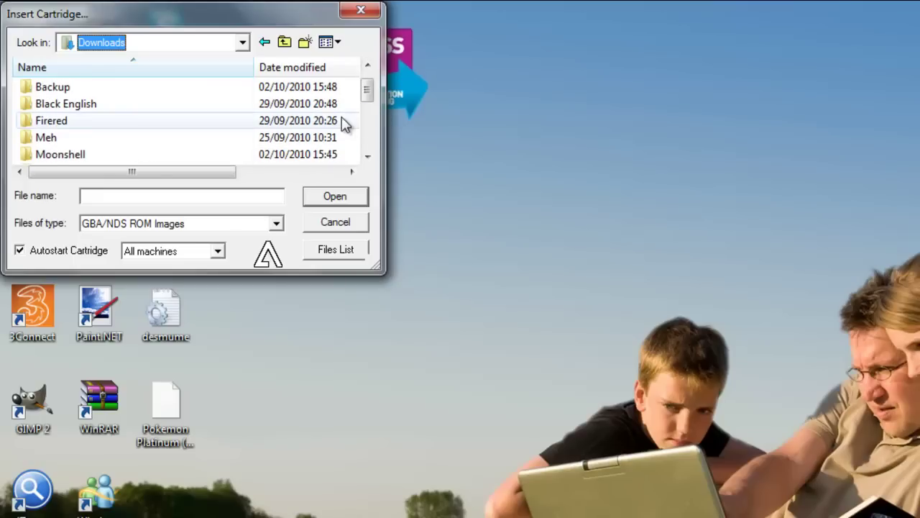
pyautogui.doubleClick(324, 105)
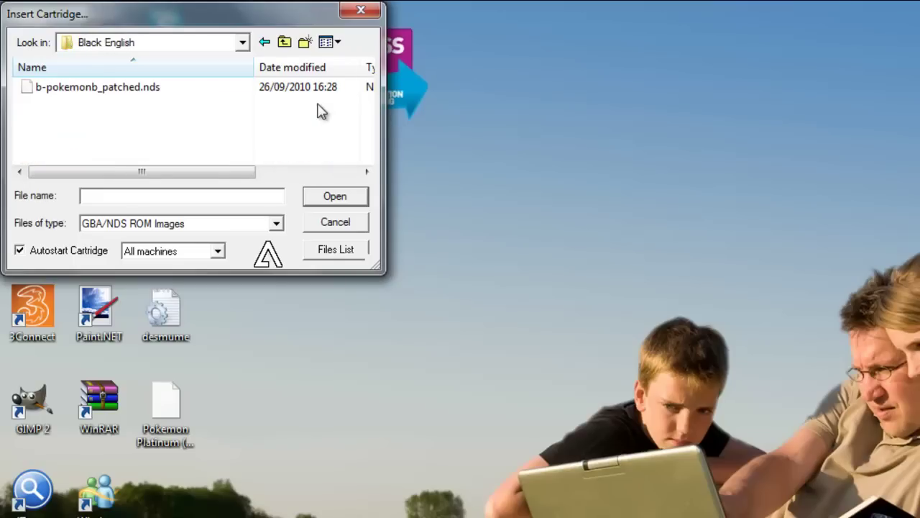
pyautogui.doubleClick(278, 94)
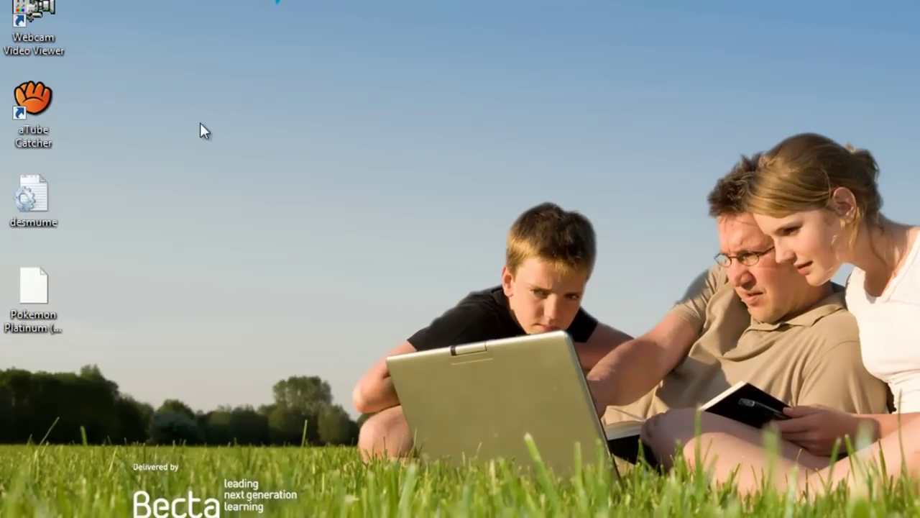
# - Copy the two-line code for both versions, 02006F2C 00000000 and 02180B8C 00000000, from the video description in the browser
pyautogui.moveTo(30, 1); pyautogui.dragTo(538, 15)
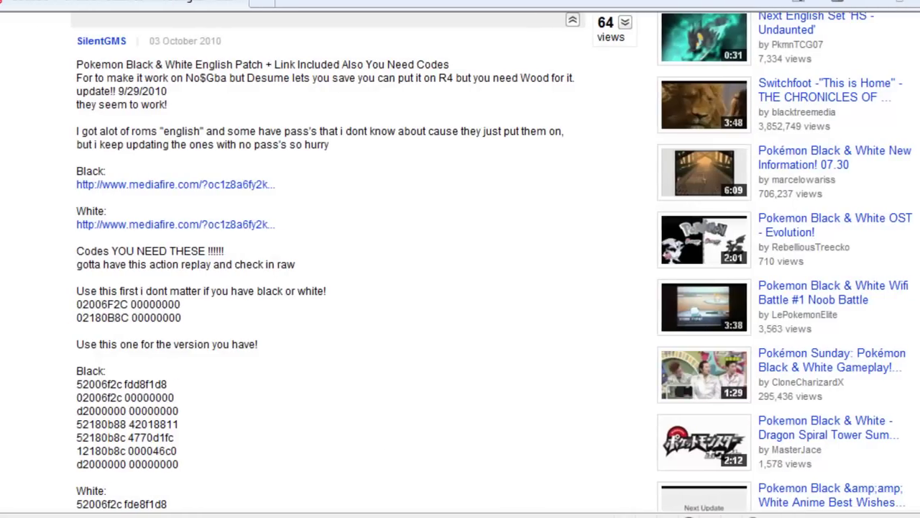
pyautogui.scroll(-2, 294, 185)
pyautogui.moveTo(187, 200); pyautogui.dragTo(94, 177)
pyautogui.rightClick(95, 180)
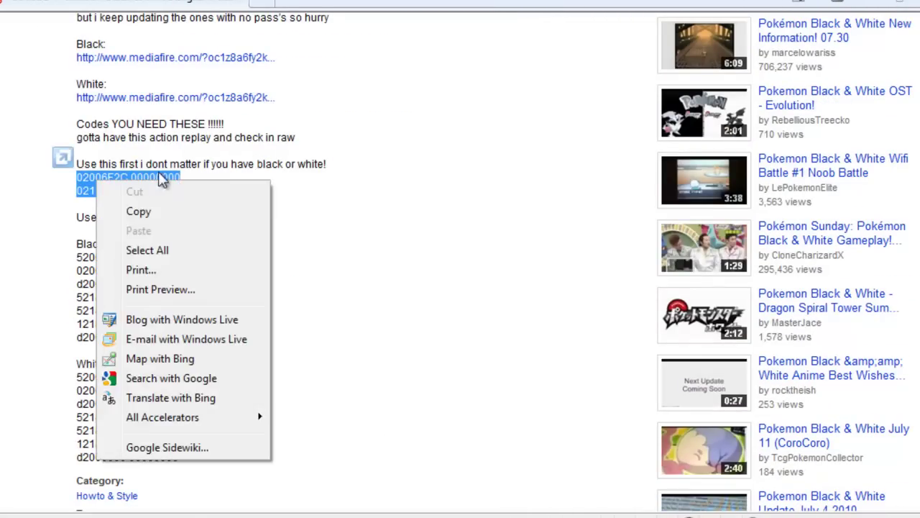
pyautogui.click(138, 211)
# - Switch to the No$gba emulator and delete the existing Cheat and Dunno entries from its cheats list
pyautogui.hotkey('alt', 'Tab')
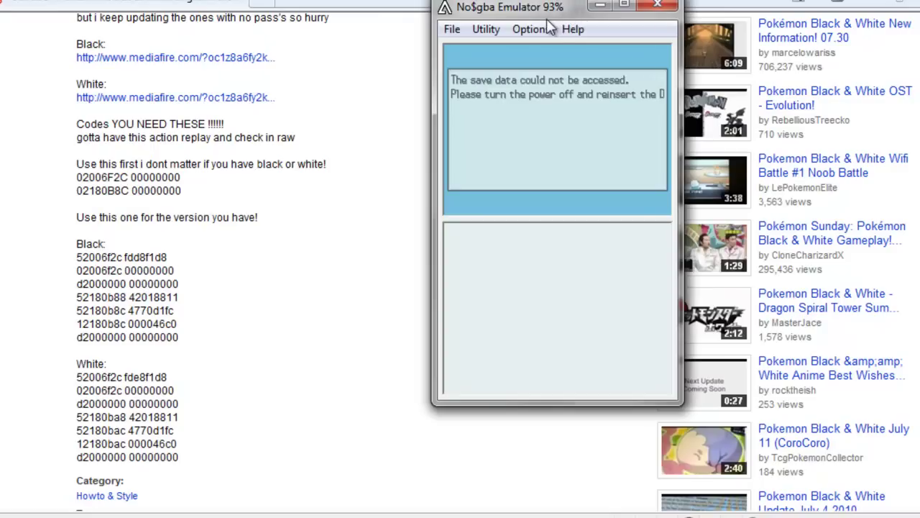
pyautogui.click(494, 33)
pyautogui.click(503, 103)
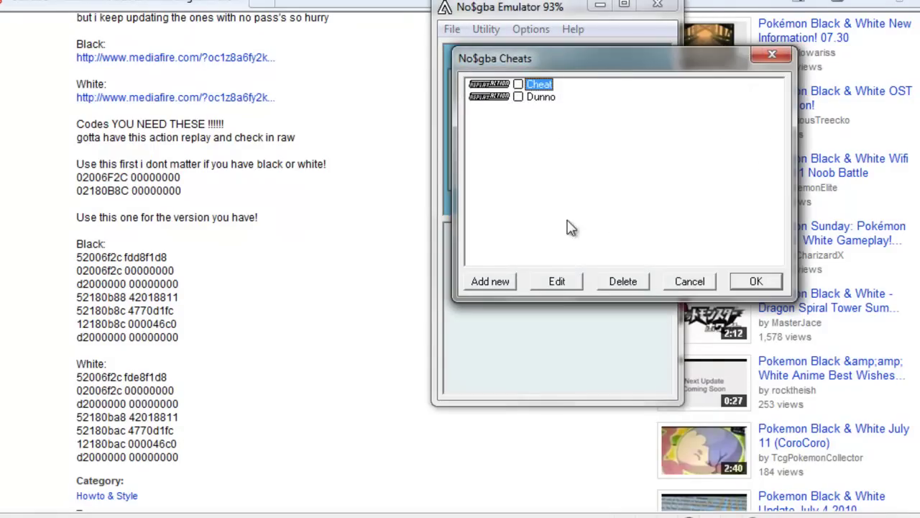
pyautogui.click(611, 281)
pyautogui.click(617, 282)
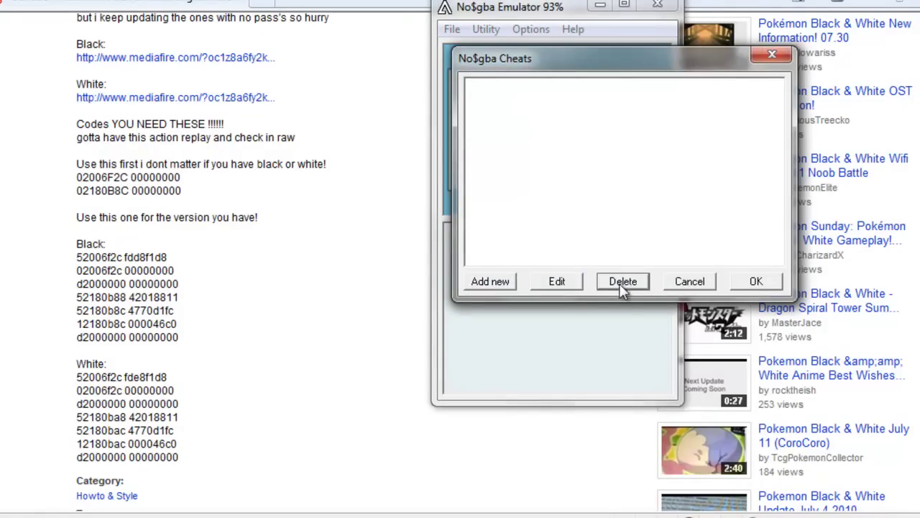
# - Add the copied code as a new RAW Action Replay DS cheat with the description English
pyautogui.click(564, 281)
pyautogui.click(492, 281)
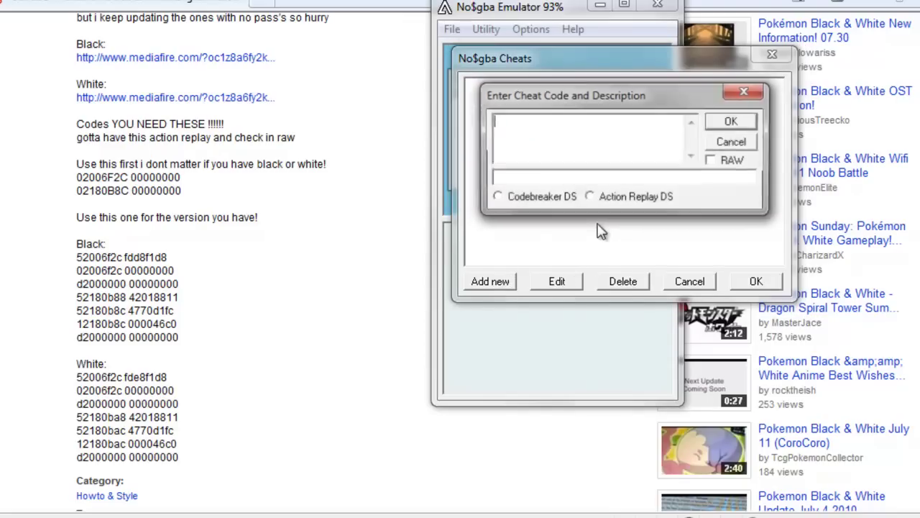
pyautogui.click(605, 156)
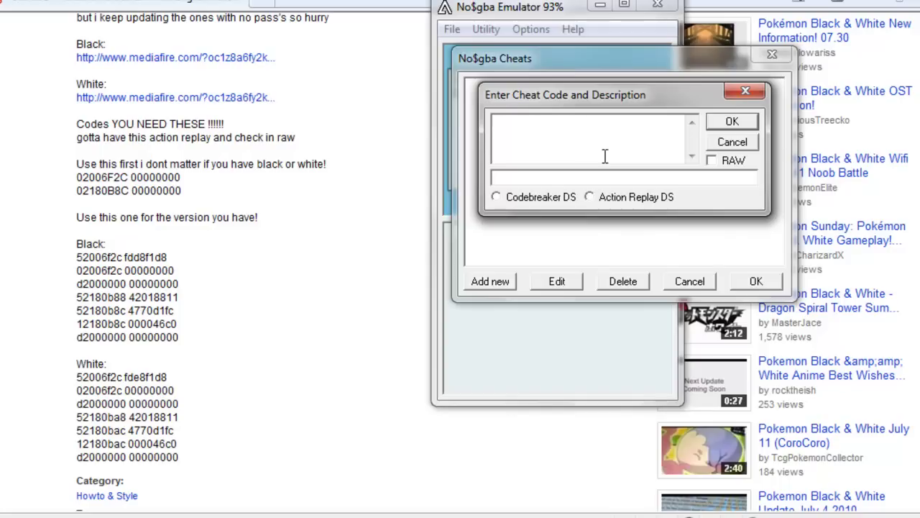
pyautogui.hotkey('ctrl', 'v')
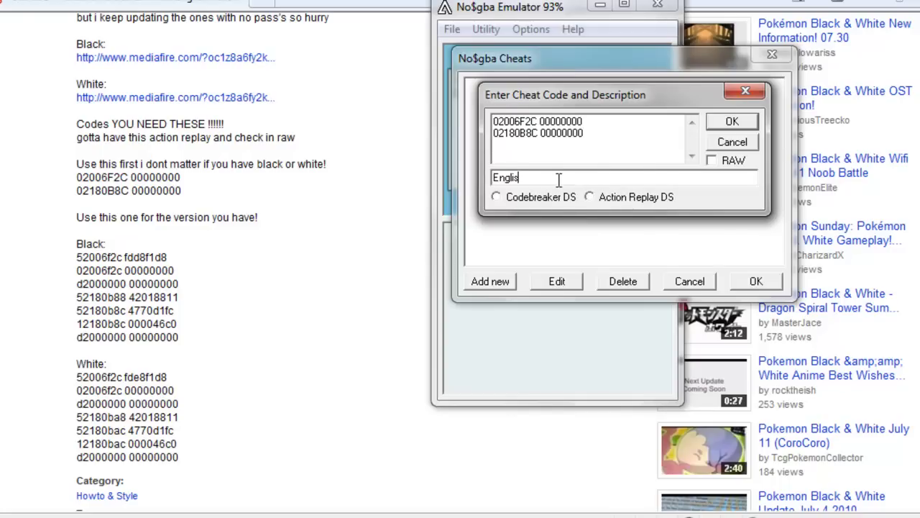
pyautogui.click(712, 160)
pyautogui.click(589, 197)
pyautogui.click(736, 124)
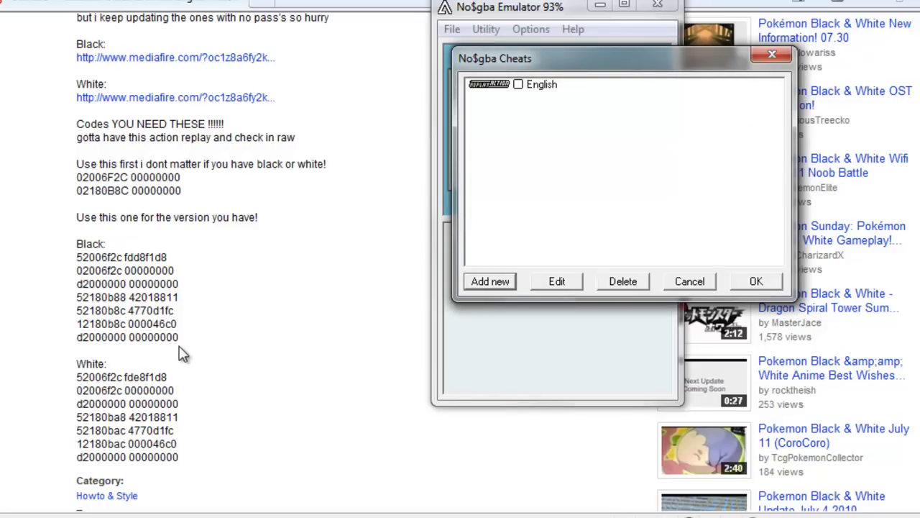
pyautogui.moveTo(181, 338); pyautogui.dragTo(87, 263)
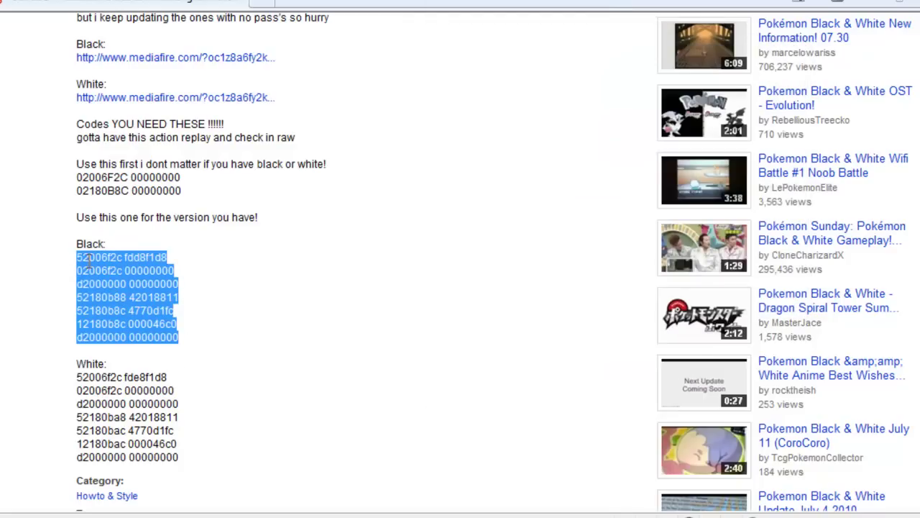
pyautogui.rightClick(87, 263)
pyautogui.click(136, 10)
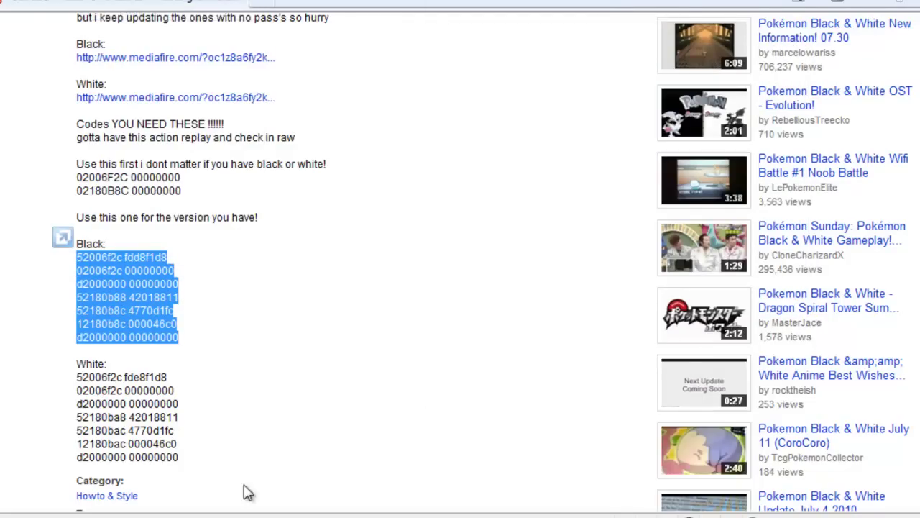
# - Return to the No$gba emulator and add the copied code as a new cheat with the description Black
pyautogui.hotkey('alt', 'Tab')
pyautogui.click(512, 281)
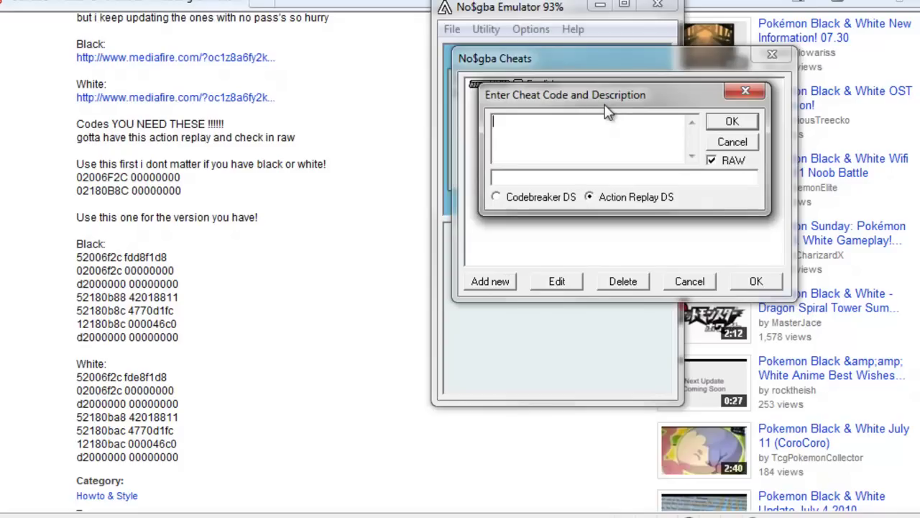
pyautogui.hotkey('ctrl', 'v')
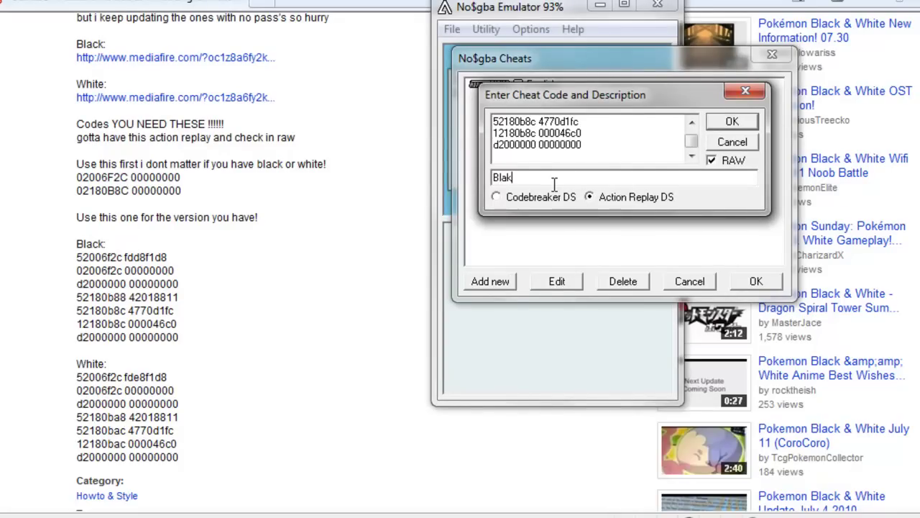
pyautogui.click(554, 183)
pyautogui.write('Black')
pyautogui.press('Return')
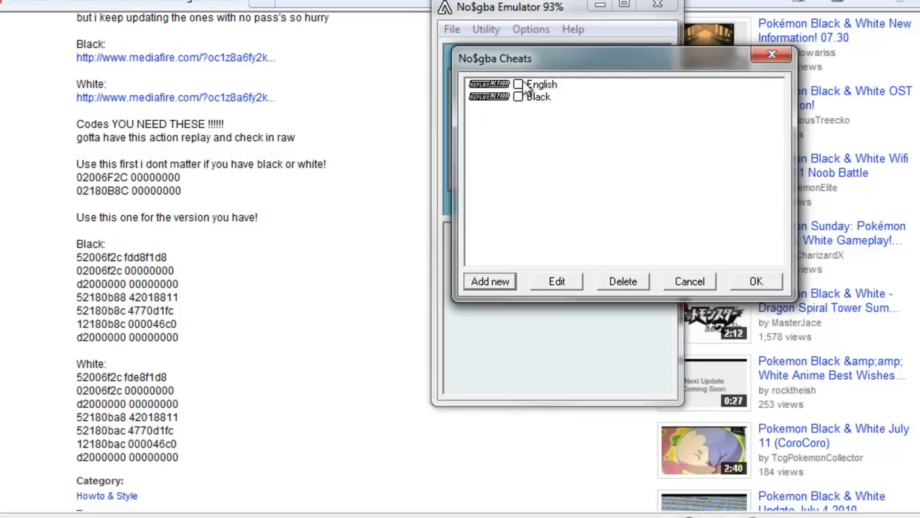
# - Try to enable the English and Black cheats and restart the loaded game with them
pyautogui.click(518, 84)
pyautogui.click(518, 97)
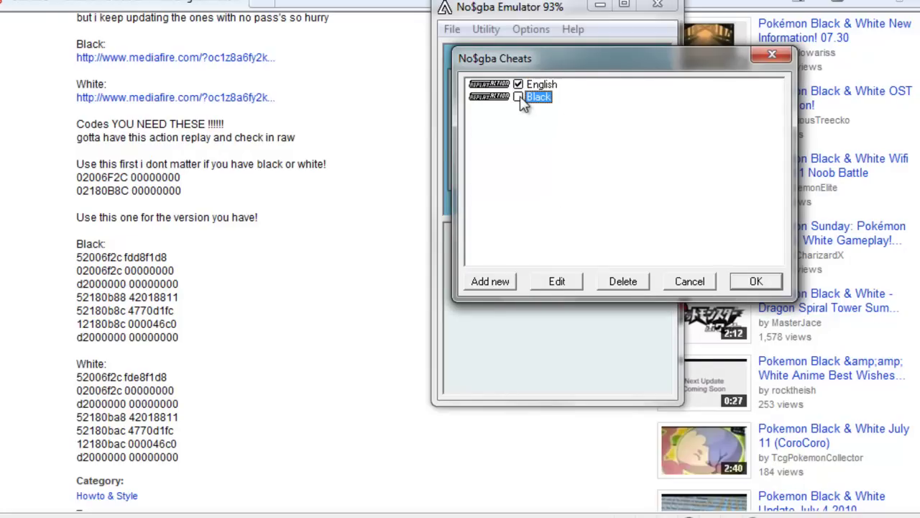
pyautogui.click(749, 283)
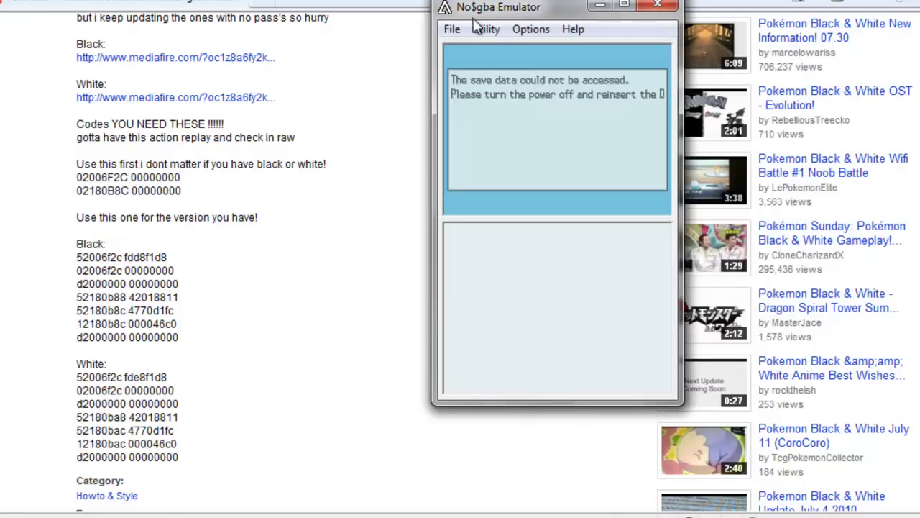
pyautogui.click(453, 30)
pyautogui.click(468, 92)
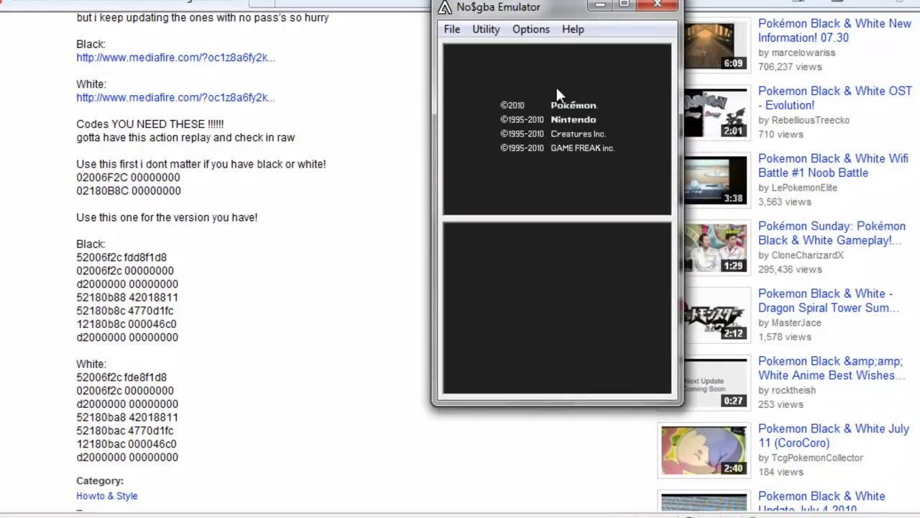
pyautogui.moveTo(562, 11)
pyautogui.mouseDown()
pyautogui.moveTo(554, 7)
pyautogui.moveTo(559, 18)
pyautogui.mouseUp()
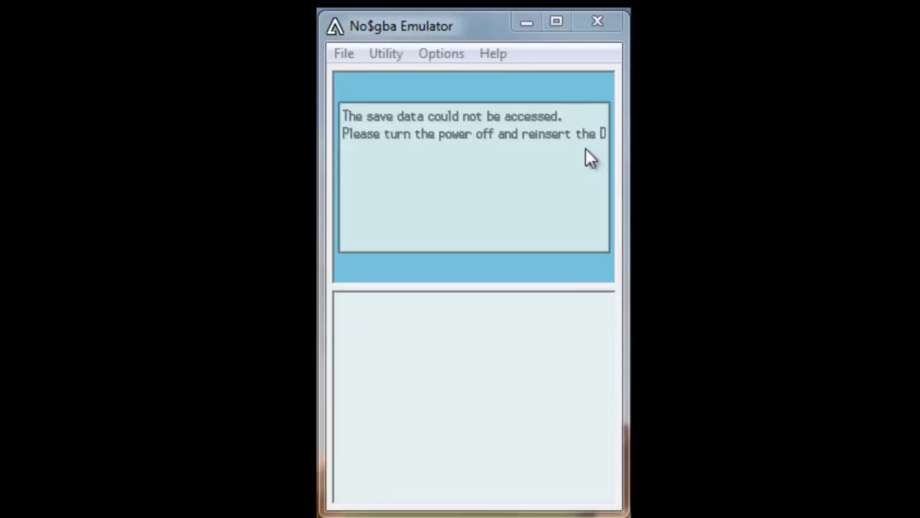
# - Reopen the cheats list, turn on both the English and Black entries again, and restart the game
pyautogui.click(552, 115)
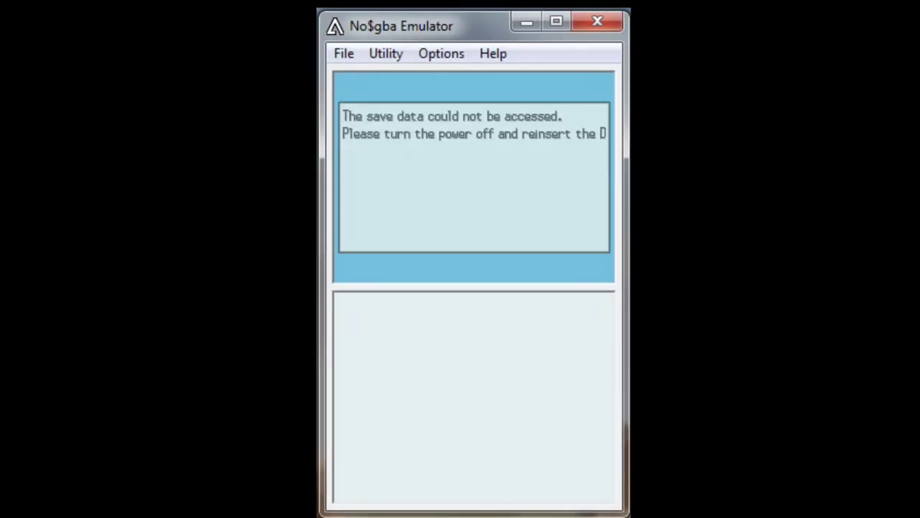
pyautogui.click(349, 56)
pyautogui.moveTo(386, 53)
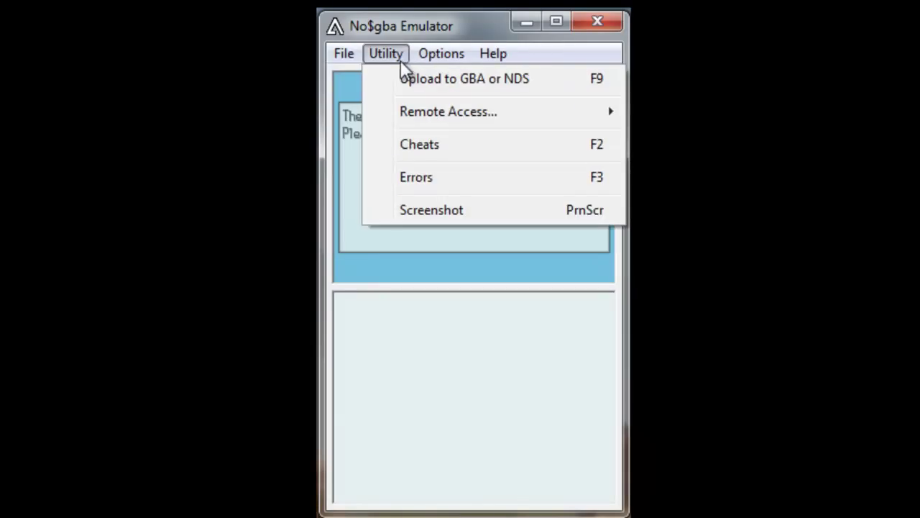
pyautogui.click(412, 145)
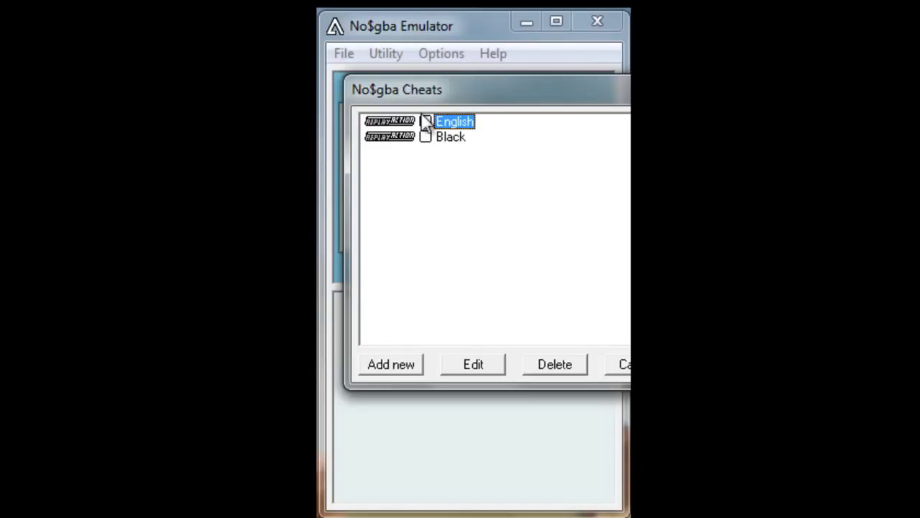
pyautogui.click(426, 126)
pyautogui.click(425, 137)
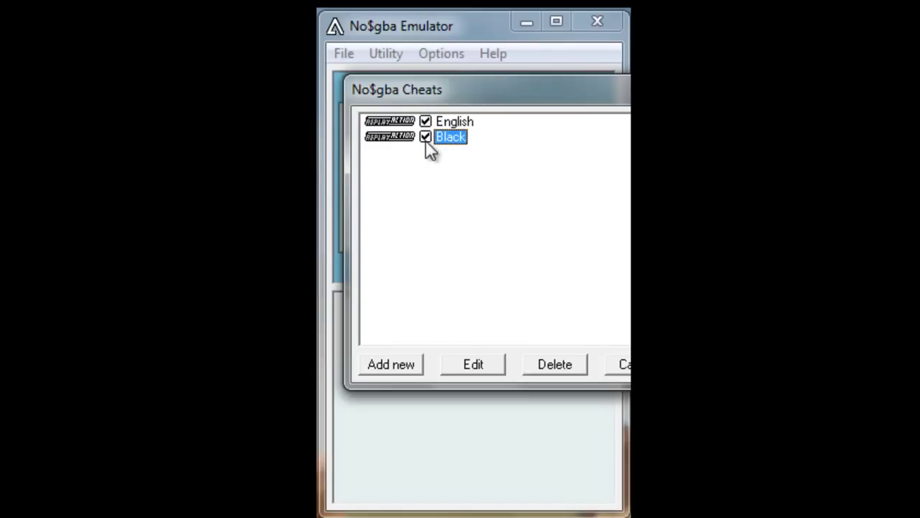
pyautogui.press('Return')
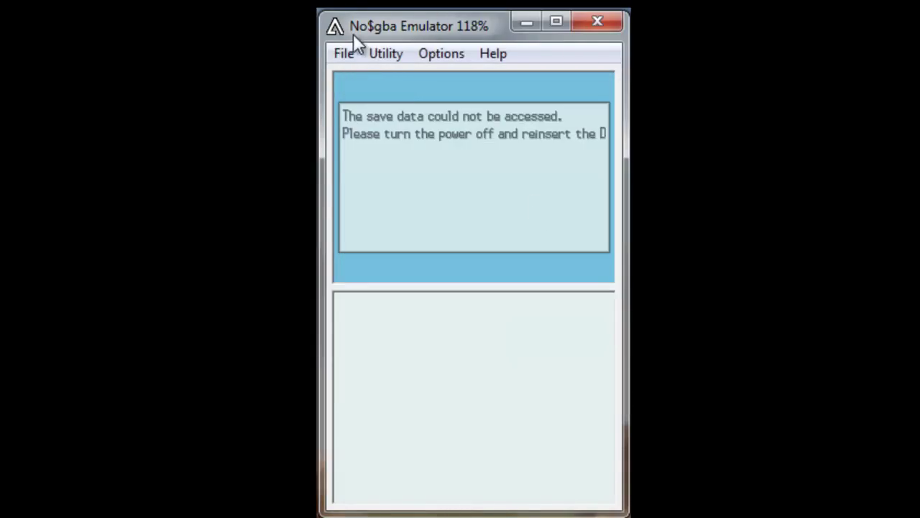
pyautogui.click(344, 53)
pyautogui.click(405, 132)
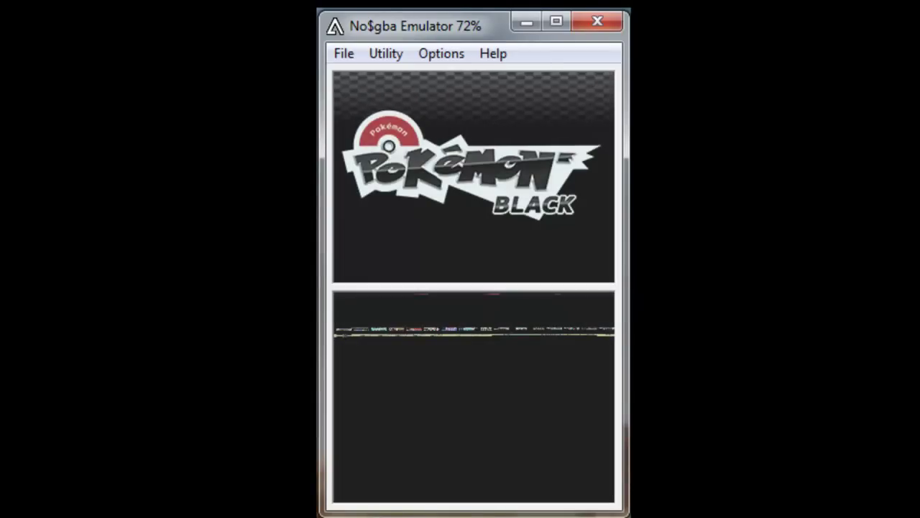
# - Advance past the Pokemon Black title screen to the game's main menu and try moving the selection
pyautogui.press('Return')
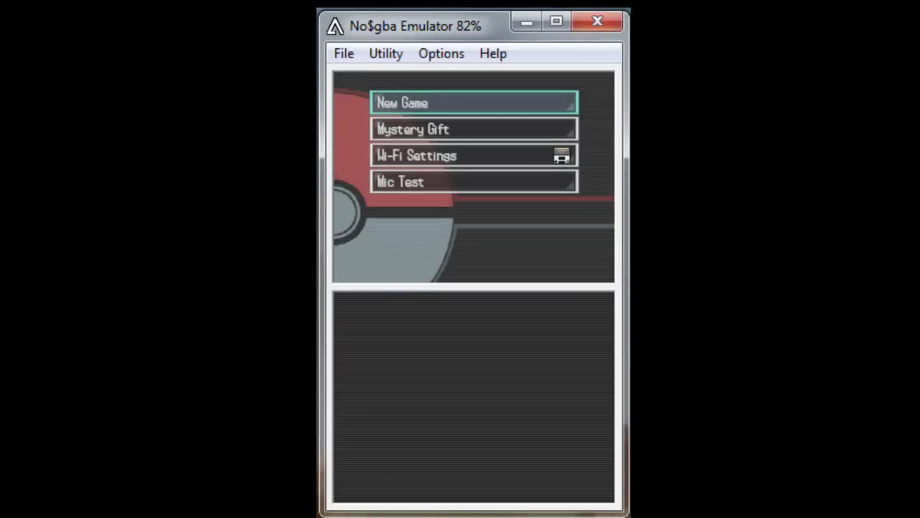
pyautogui.press('Down')
pyautogui.press('Up')
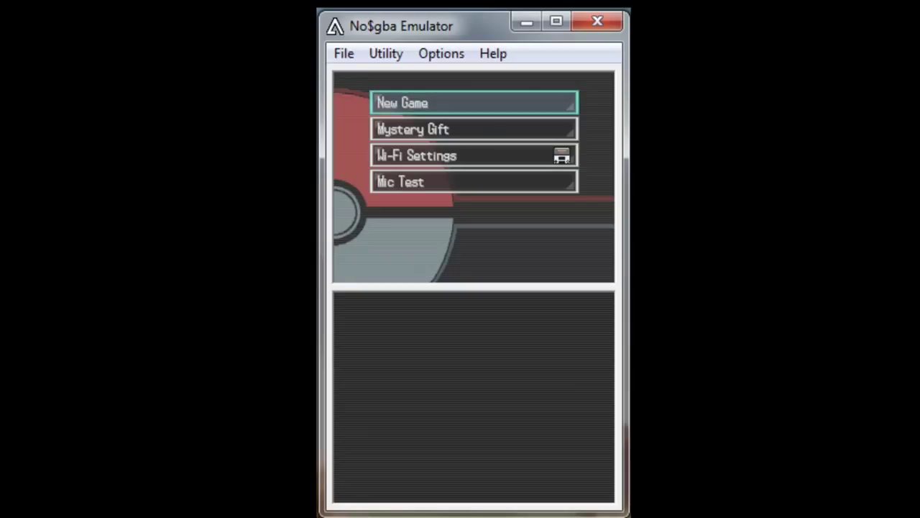
# - Look through the emulation setup and the controls setup for the button assignments, and close the setup dialog
pyautogui.click(438, 53)
pyautogui.click(460, 77)
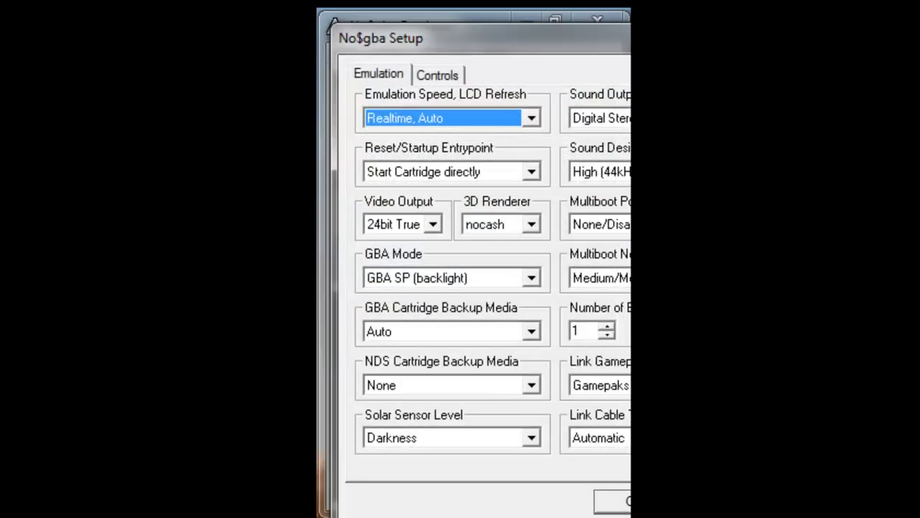
pyautogui.press('Escape')
pyautogui.click(439, 53)
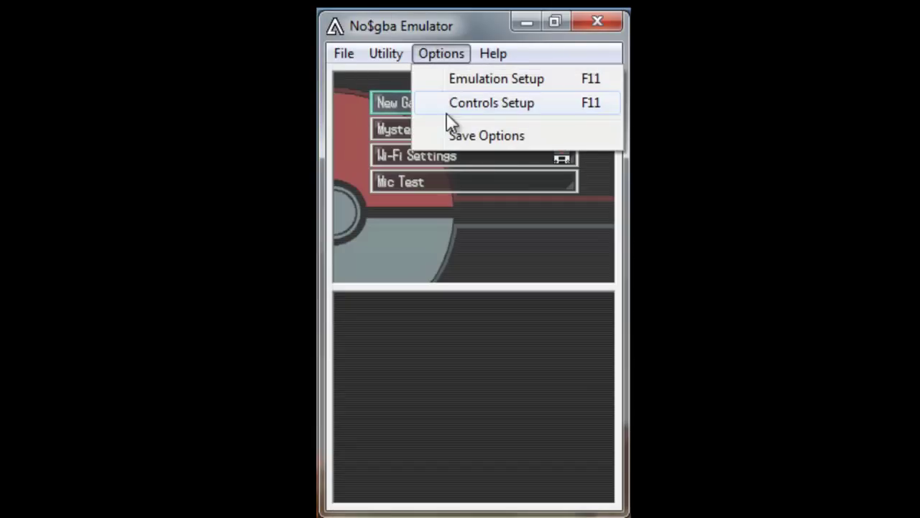
pyautogui.click(447, 108)
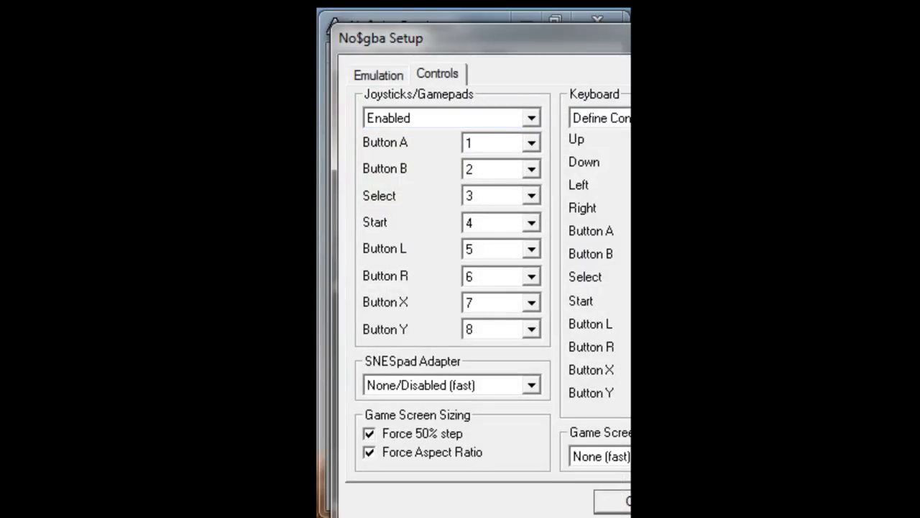
pyautogui.click(612, 502)
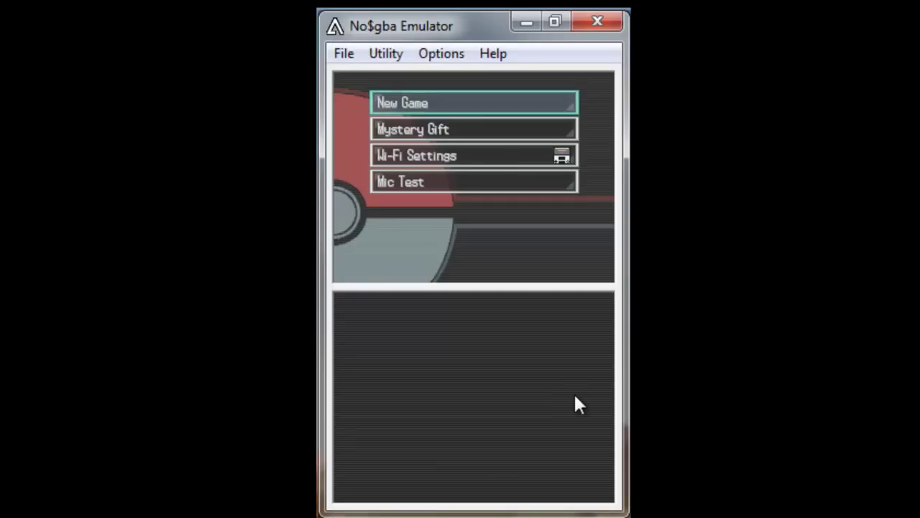
# - Test the directional controls by moving the main menu selection down to Wi-Fi Settings and back up to New Game
pyautogui.press('Down')
pyautogui.press('Up')
pyautogui.press('Down')
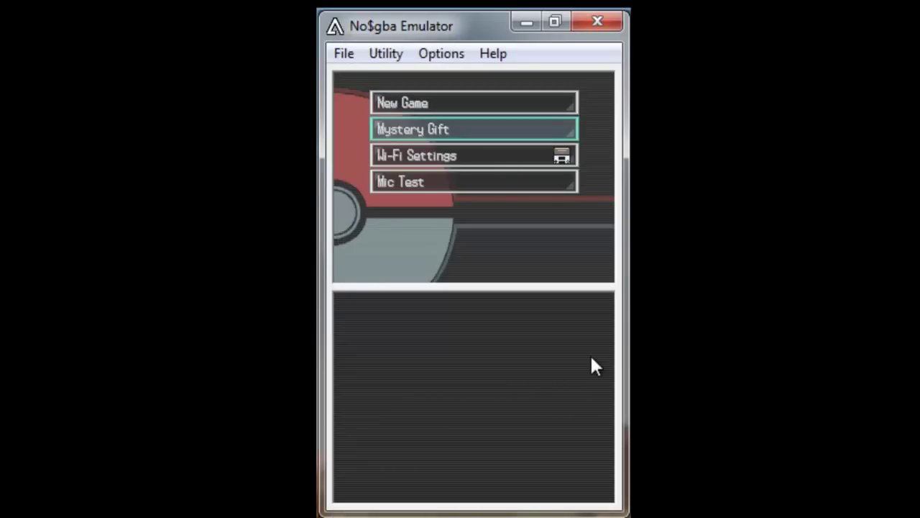
pyautogui.press('Up')
pyautogui.press('Down')
pyautogui.press('Down')
pyautogui.press('Down')
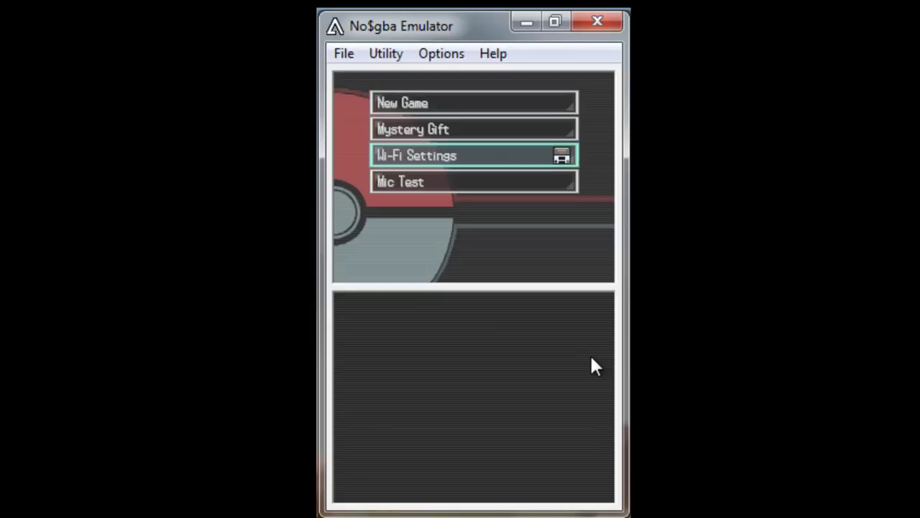
pyautogui.press('Up')
pyautogui.press('Up')
pyautogui.press('Up')
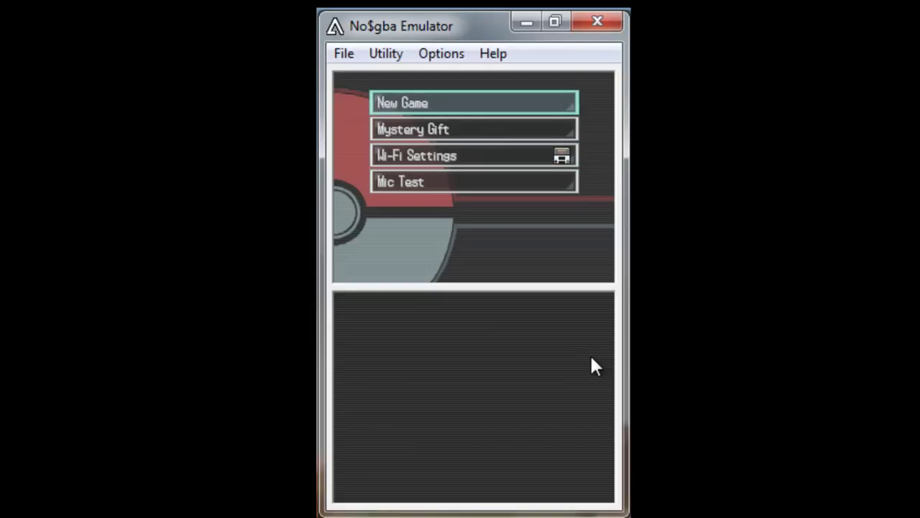
# - Check the button assignments in the controls setup again, close it and start a new game
pyautogui.click(441, 53)
pyautogui.click(462, 103)
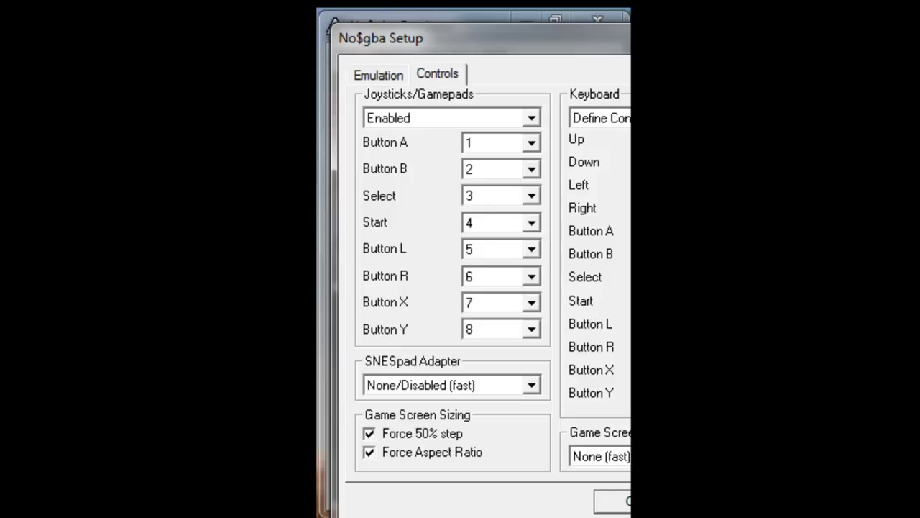
pyautogui.press('Return')
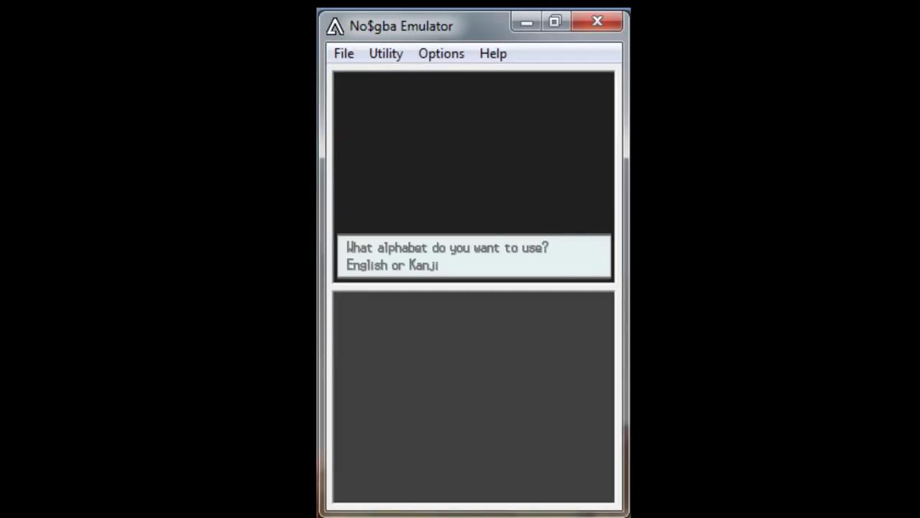
# - Proceed past the English or Kanji alphabet question and advance the professor's welcome dialogue
pyautogui.press('x')
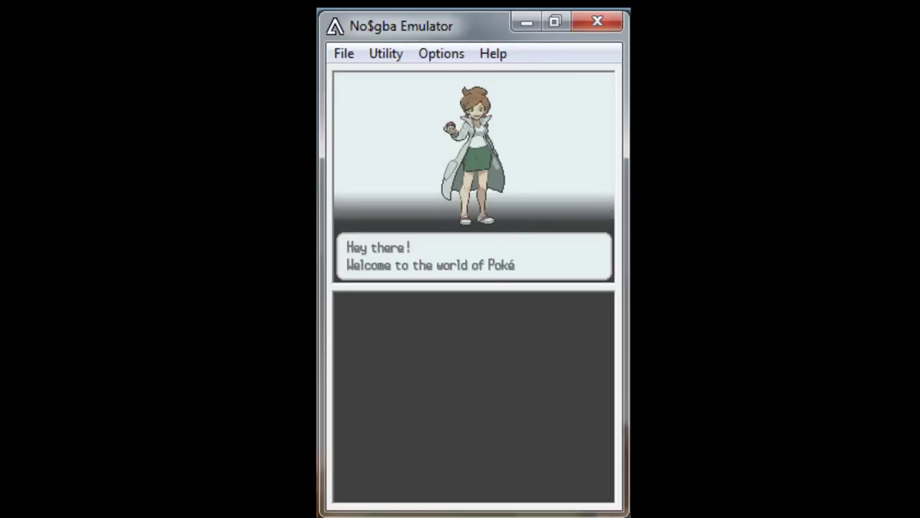
pyautogui.press('x')
pyautogui.press('x')
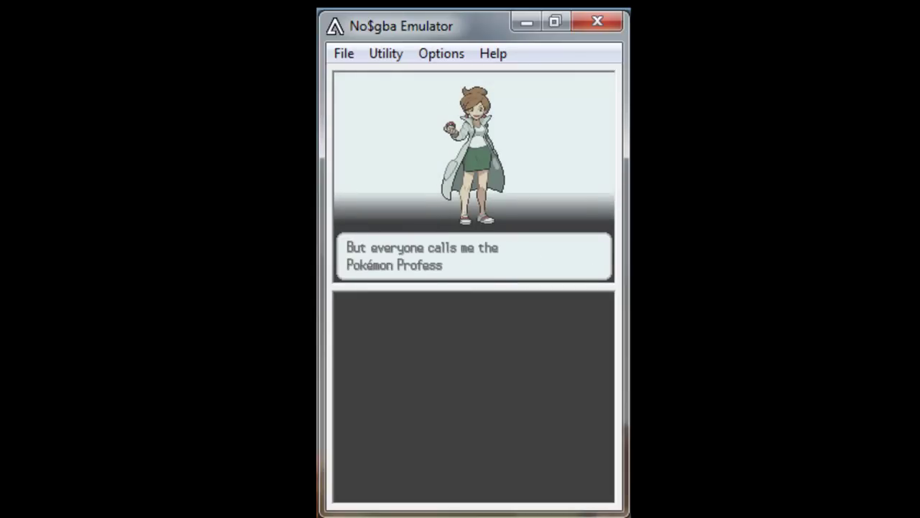